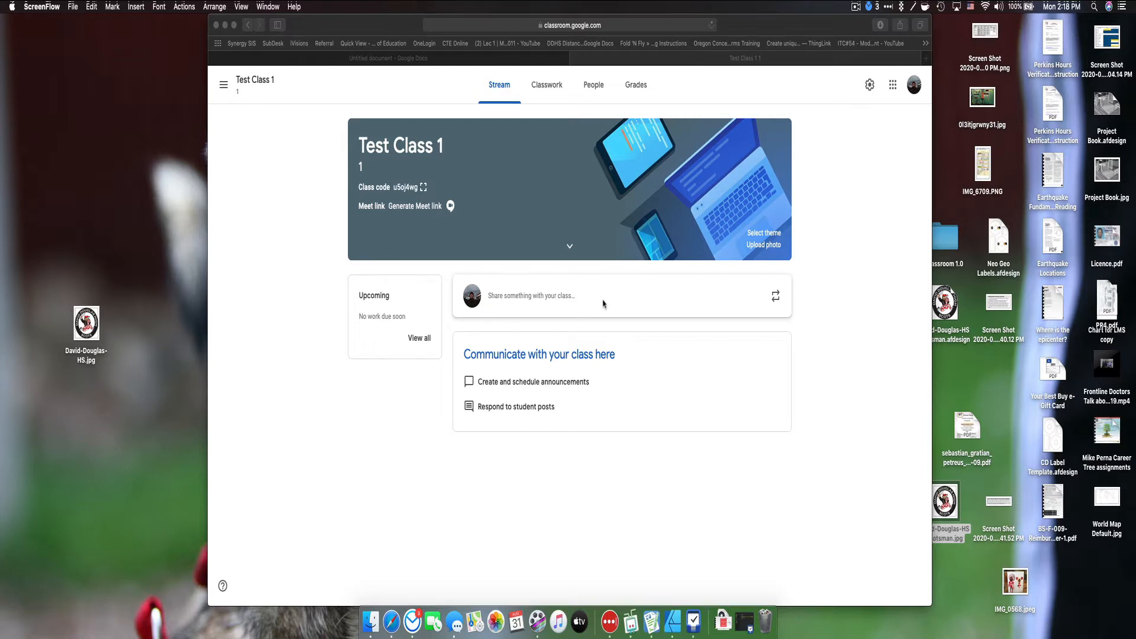
Step: Start a new announcement and check it is addressed to all students of Test Class 1
click(583, 297)
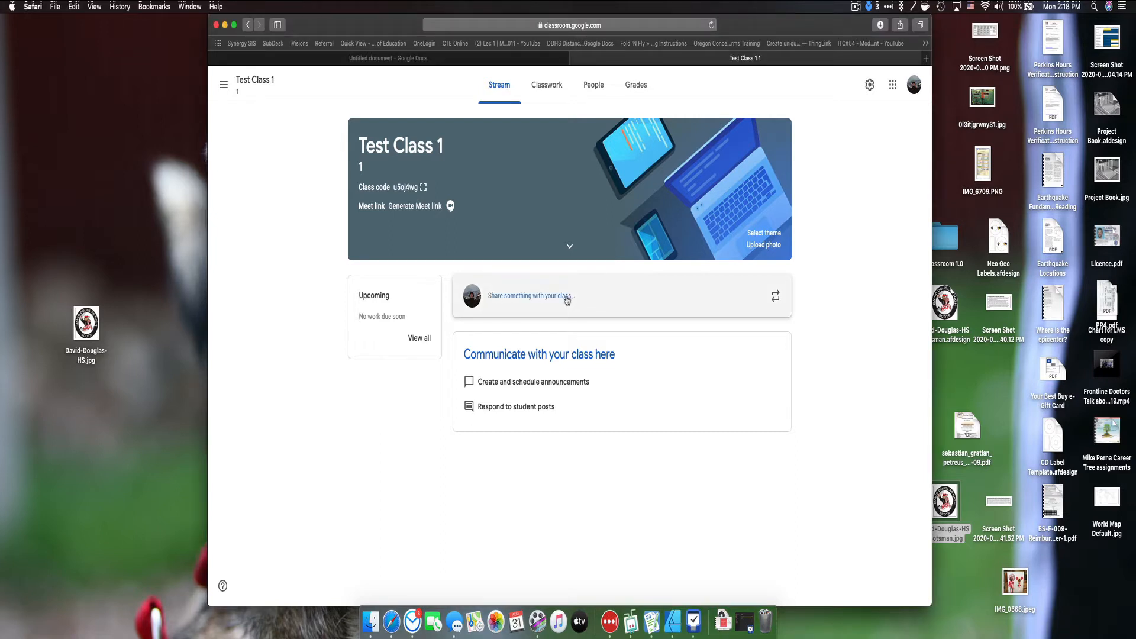
click(565, 300)
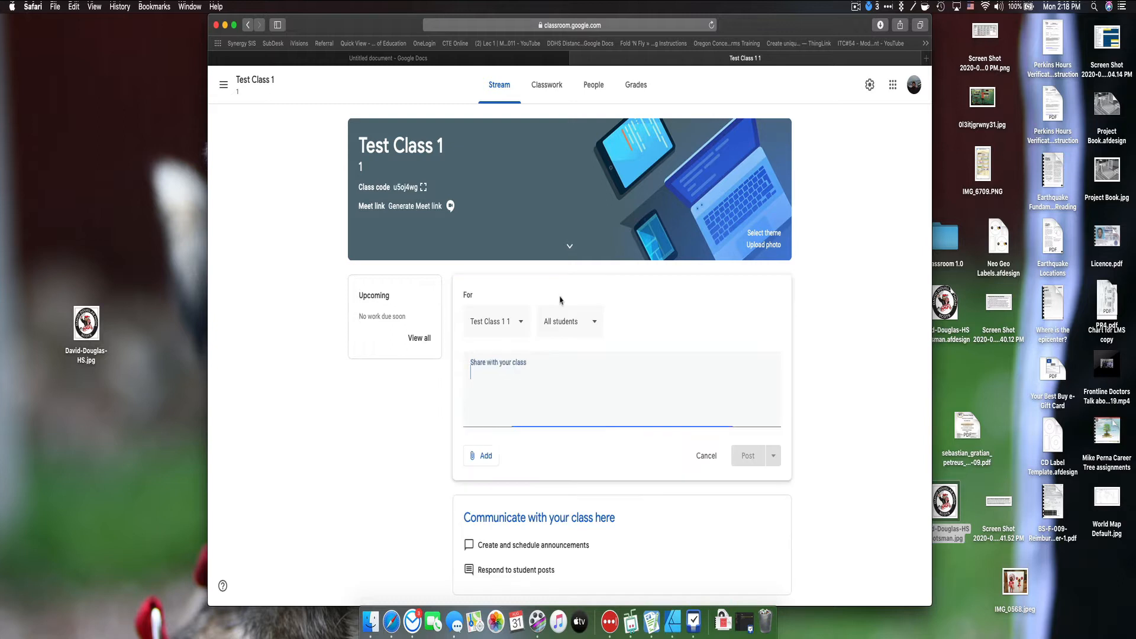
click(518, 323)
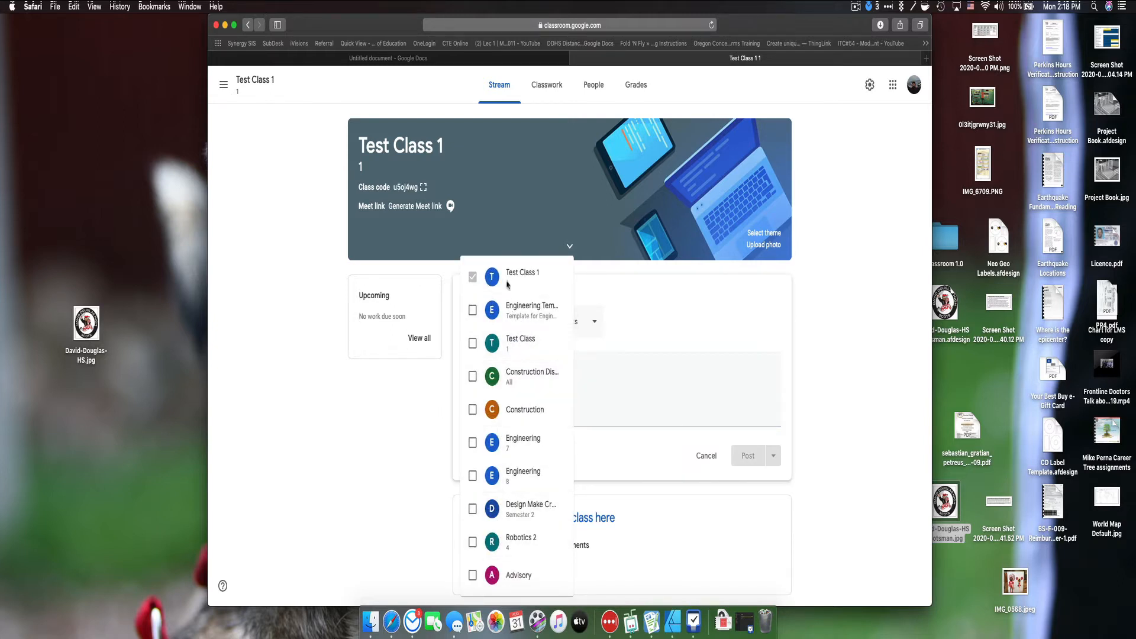
click(669, 343)
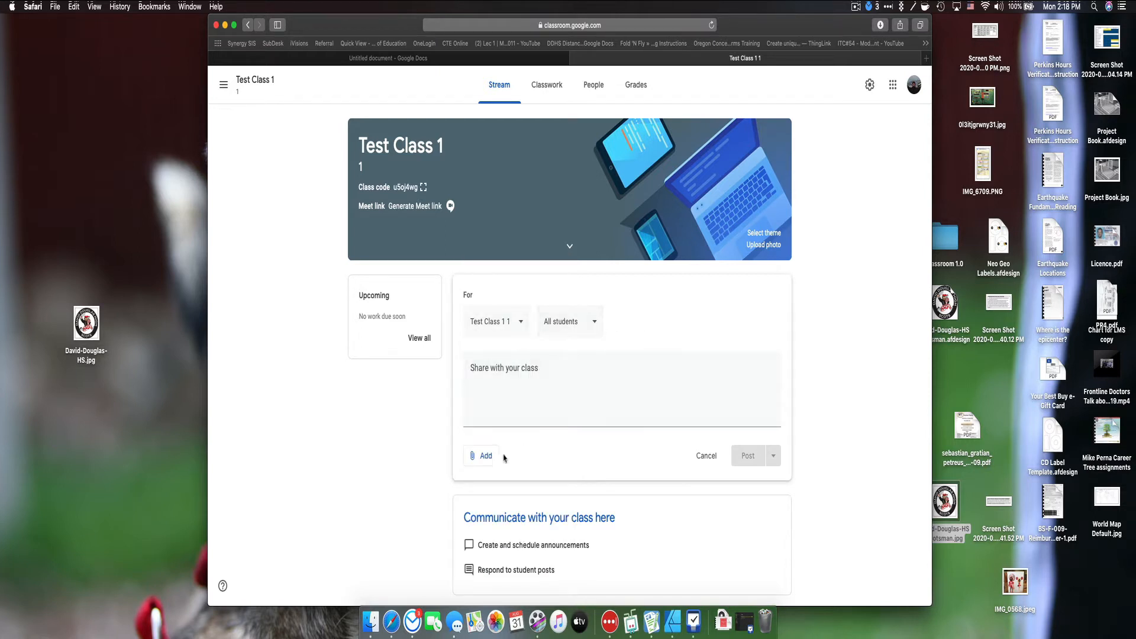
Step: Write 'I want to share this!!!' as the announcement text, with no attachment
click(492, 384)
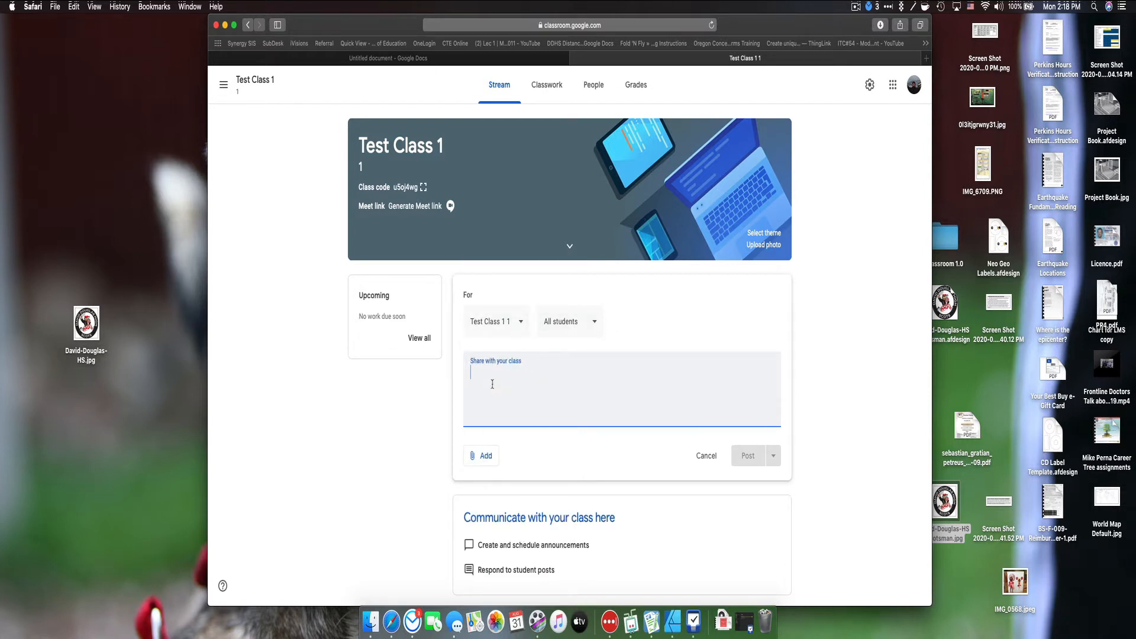
text(I want to share this!!!)
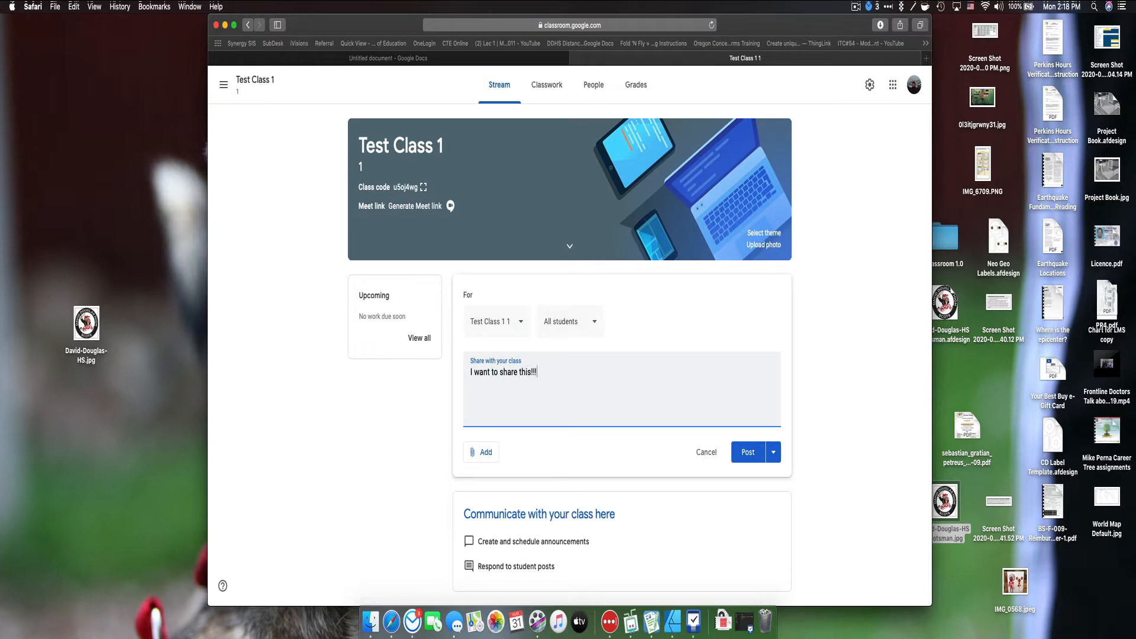
click(491, 459)
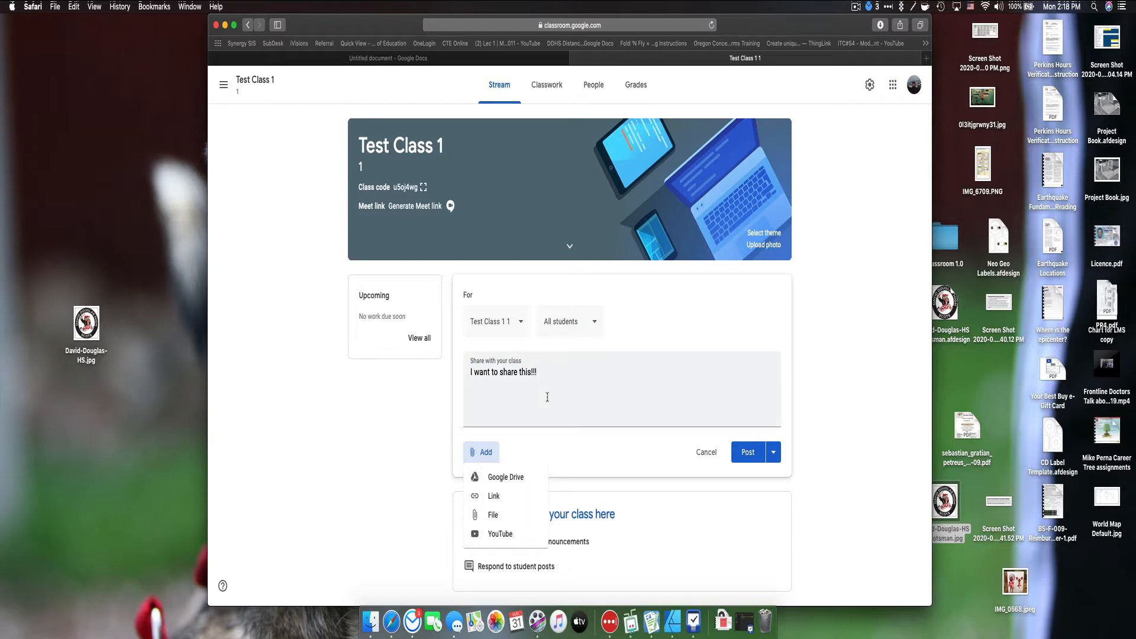
click(557, 375)
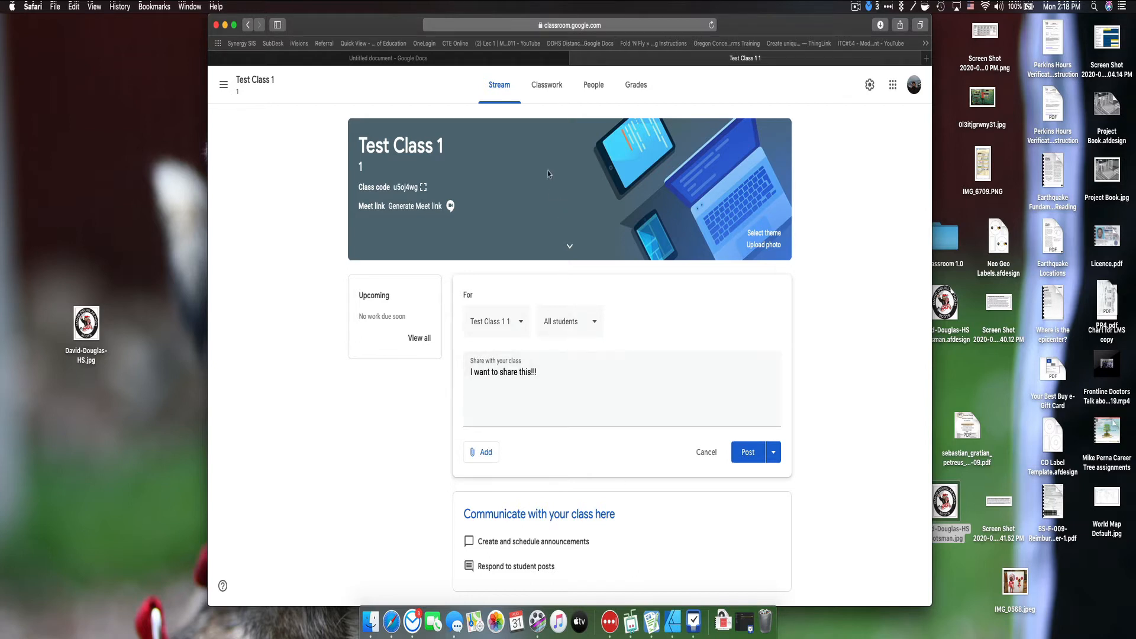
Step: On the Classwork page, discard the unposted announcement and start a new assignment
click(545, 87)
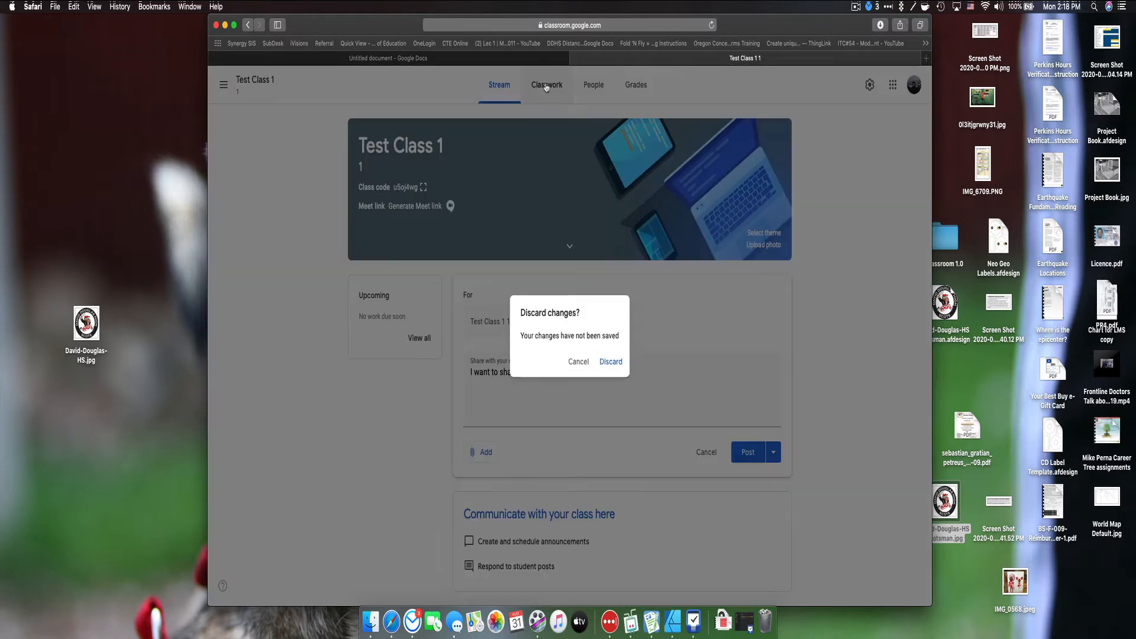
click(610, 362)
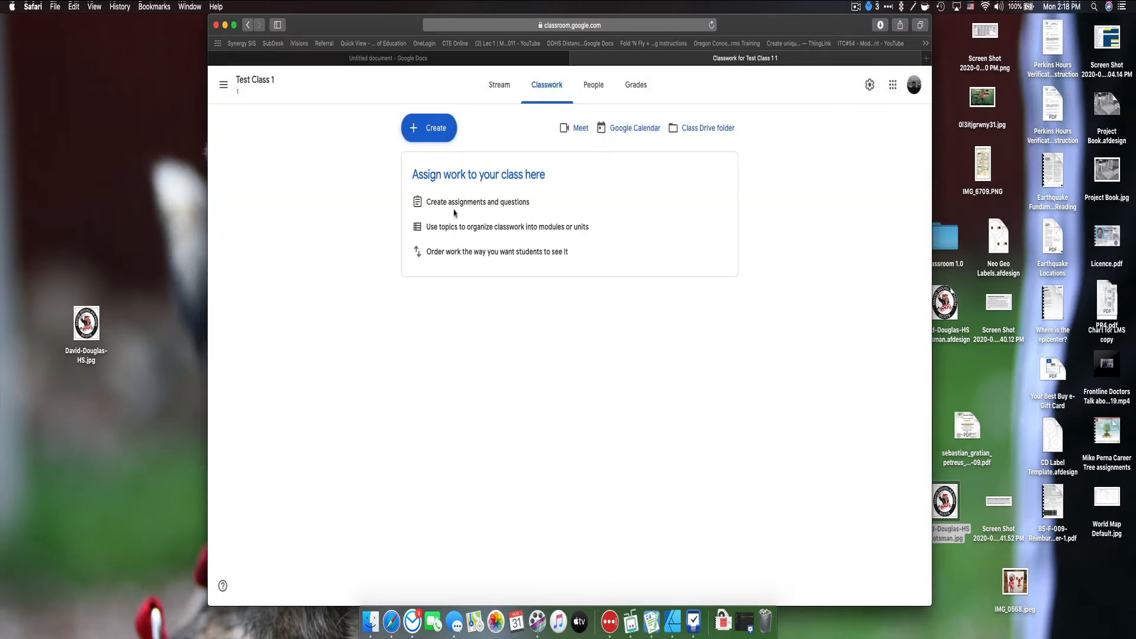
click(442, 128)
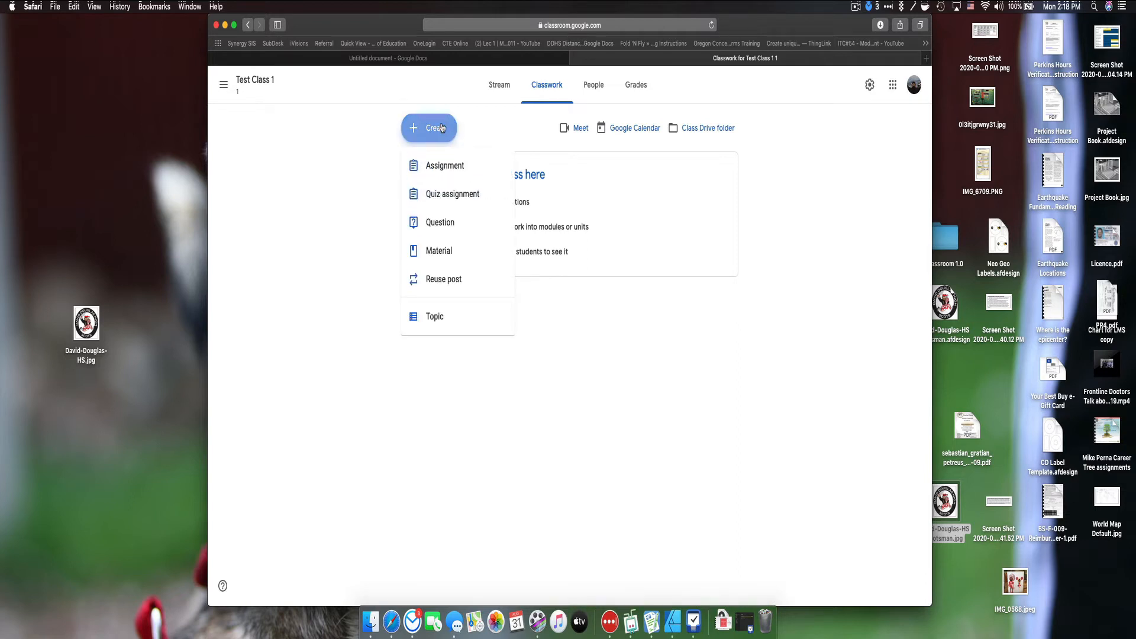
click(447, 169)
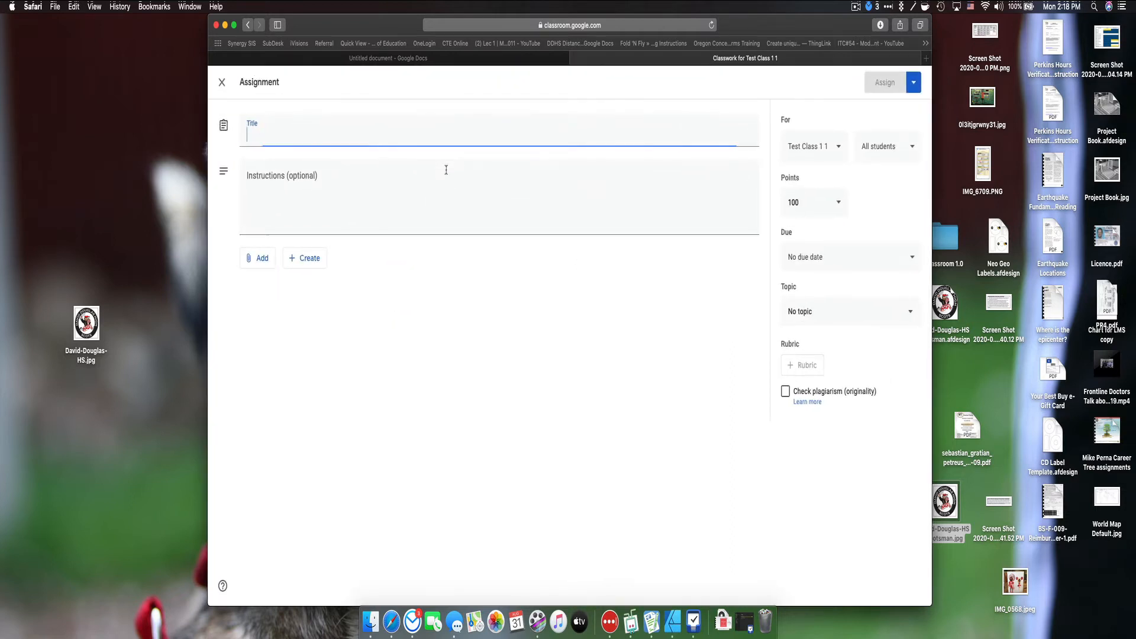
Step: Title the assignment 'Assignment 1' and assign it without attachments
text(Assignmen)
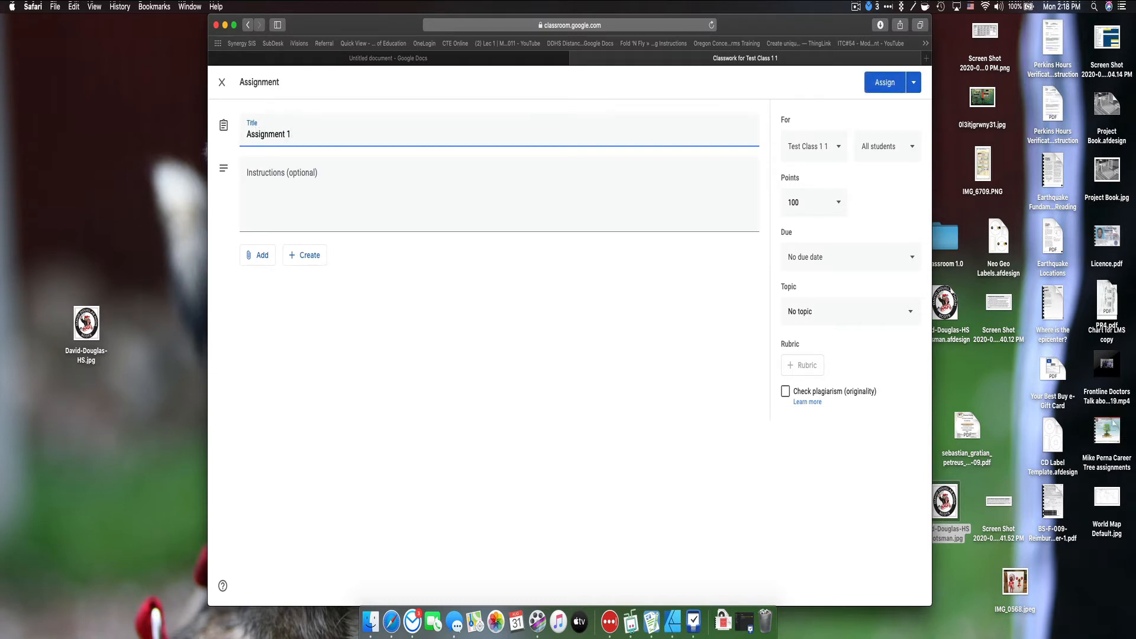
text(t 1)
click(339, 175)
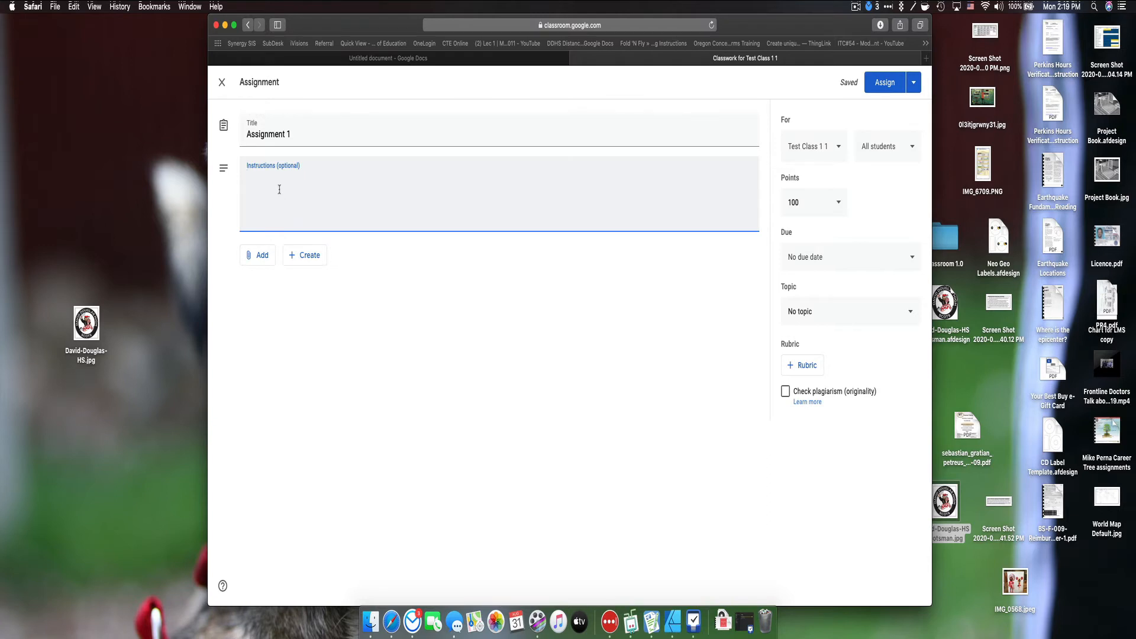
click(260, 255)
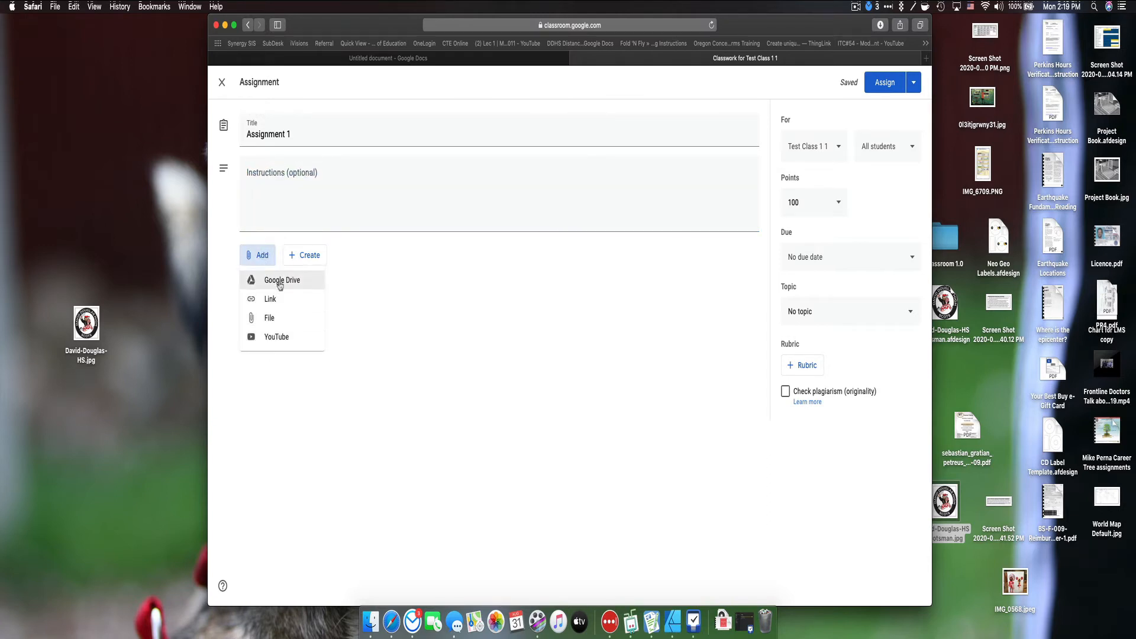
click(878, 87)
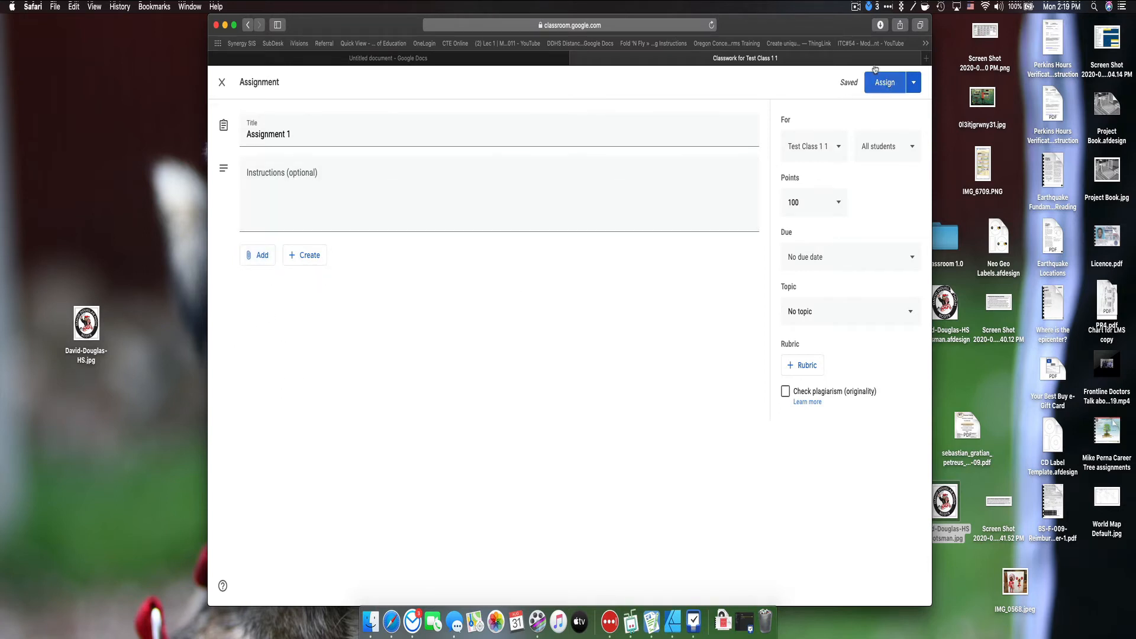
click(882, 86)
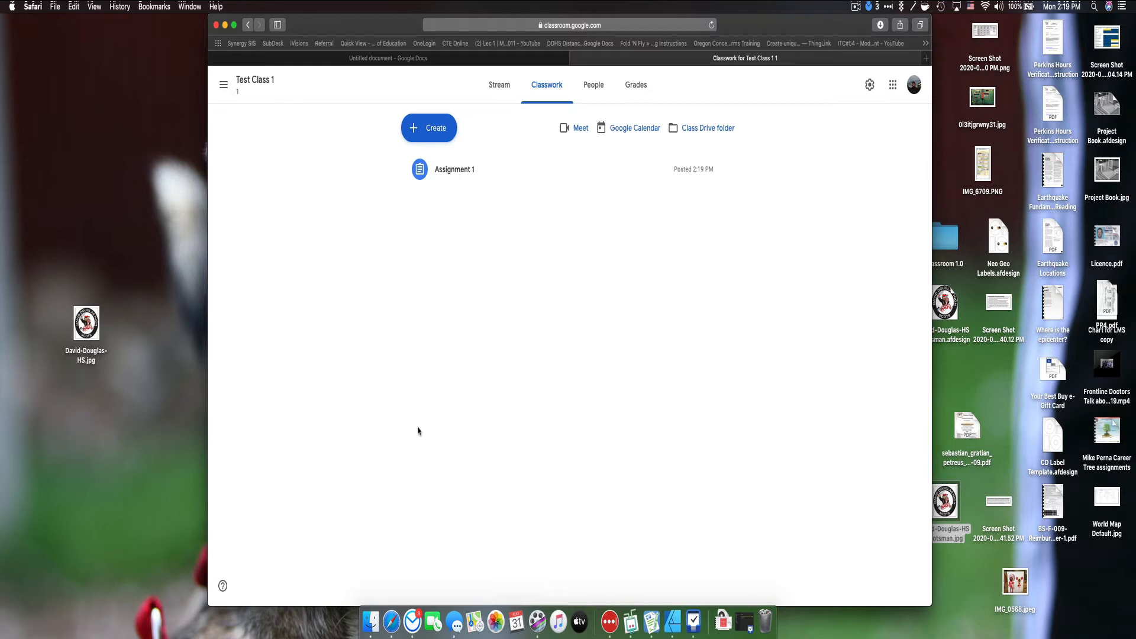
Step: Create a topic named 'Introduction'
click(426, 134)
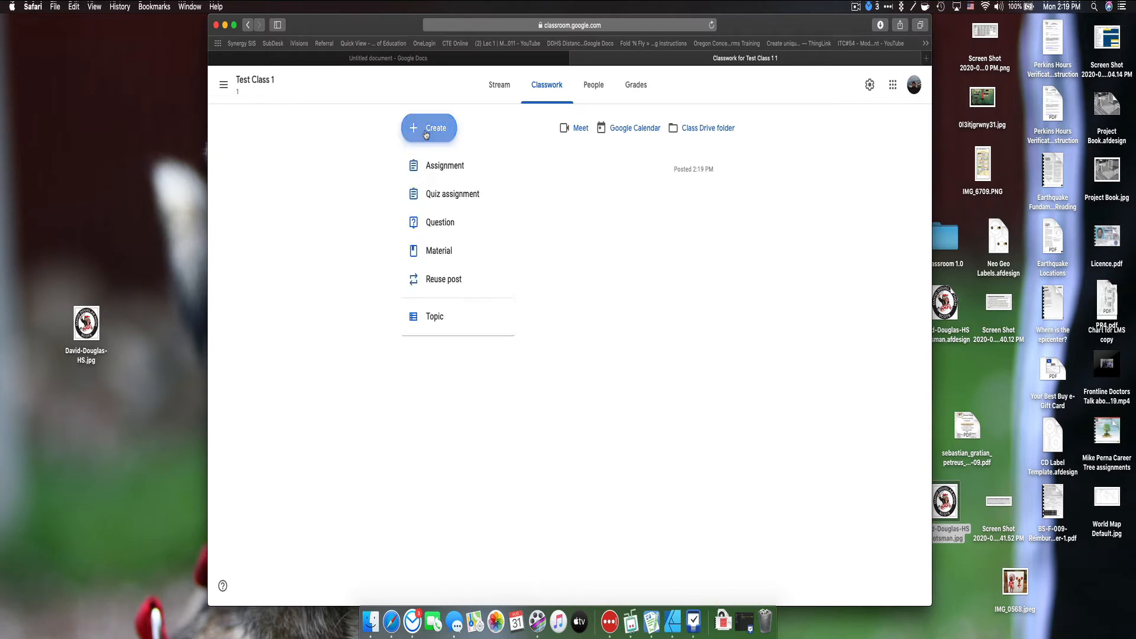
click(458, 315)
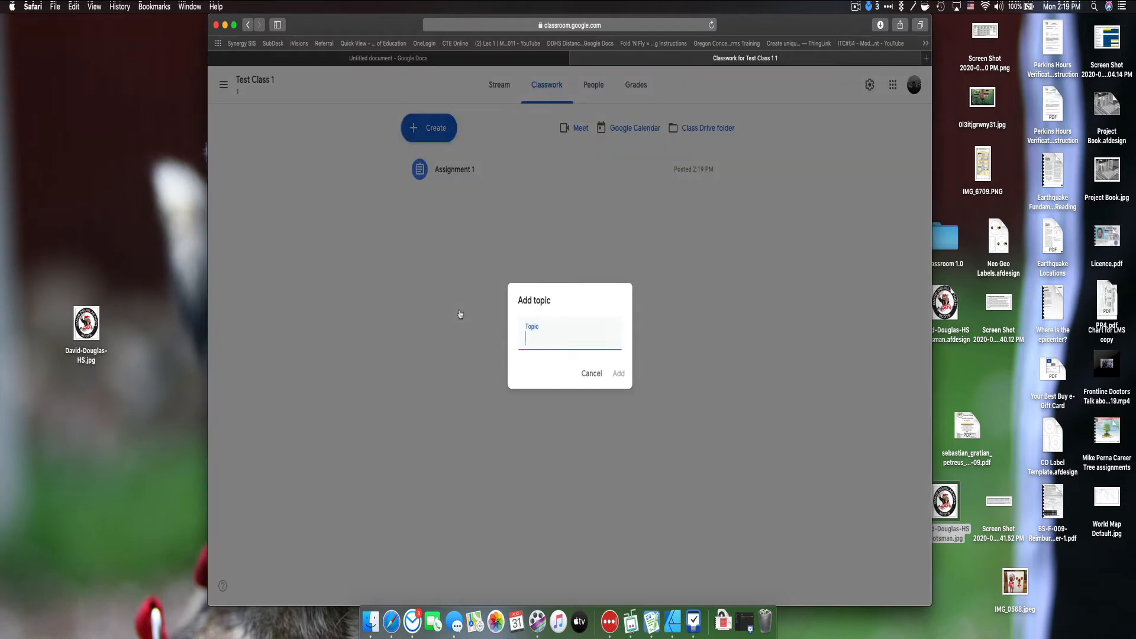
text(Introduction)
key(Return)
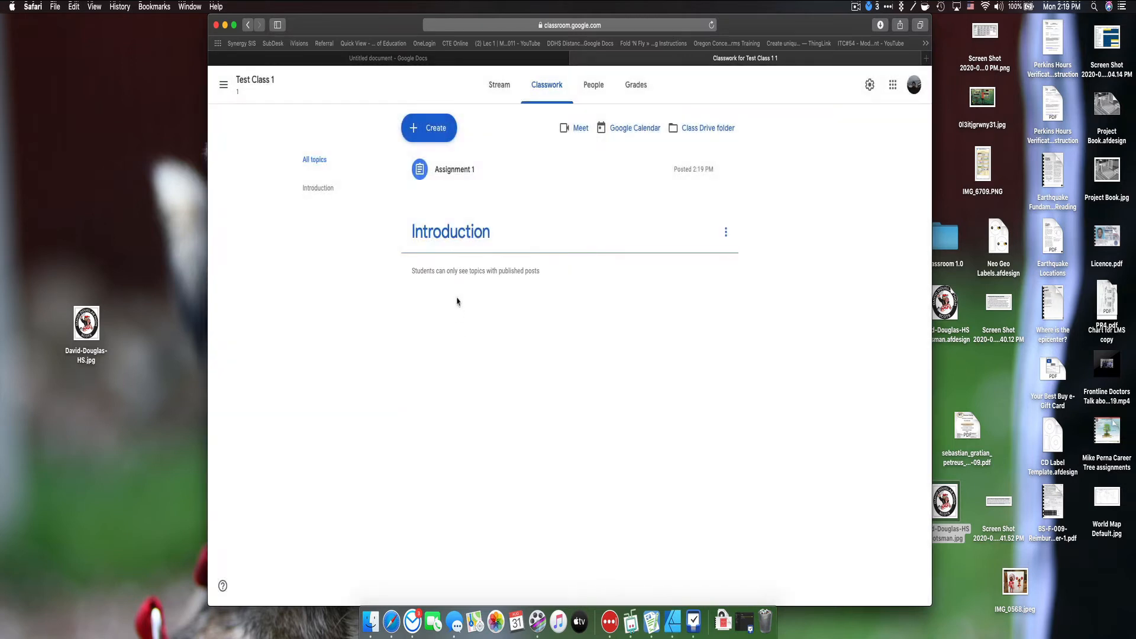
Step: Create a second topic named 'Unit 1'
click(438, 131)
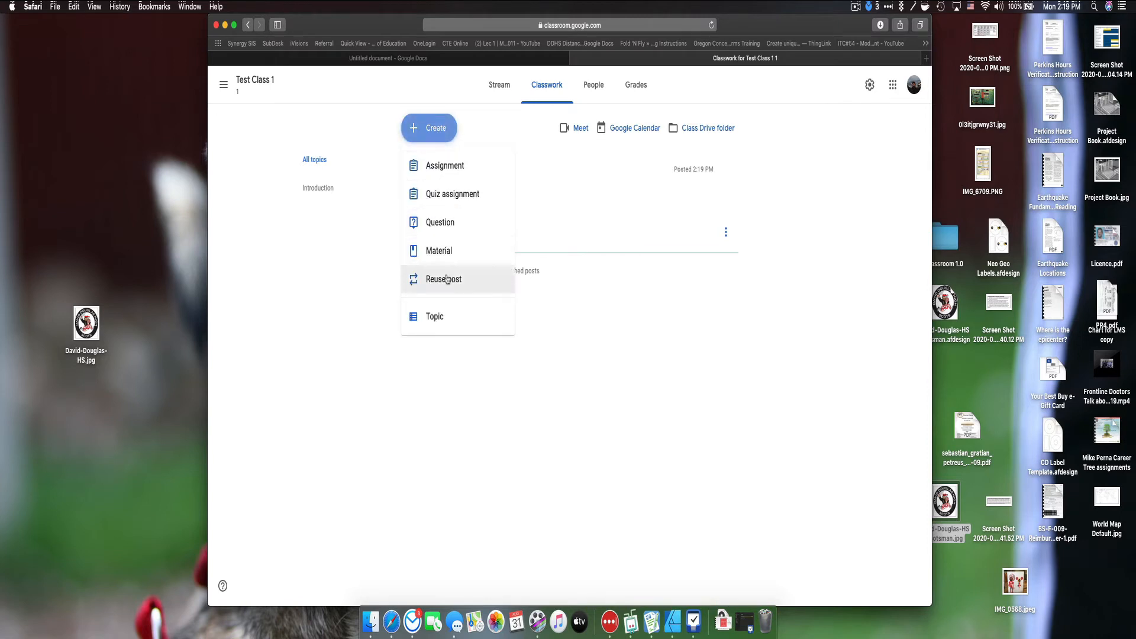
click(443, 317)
text(Unit)
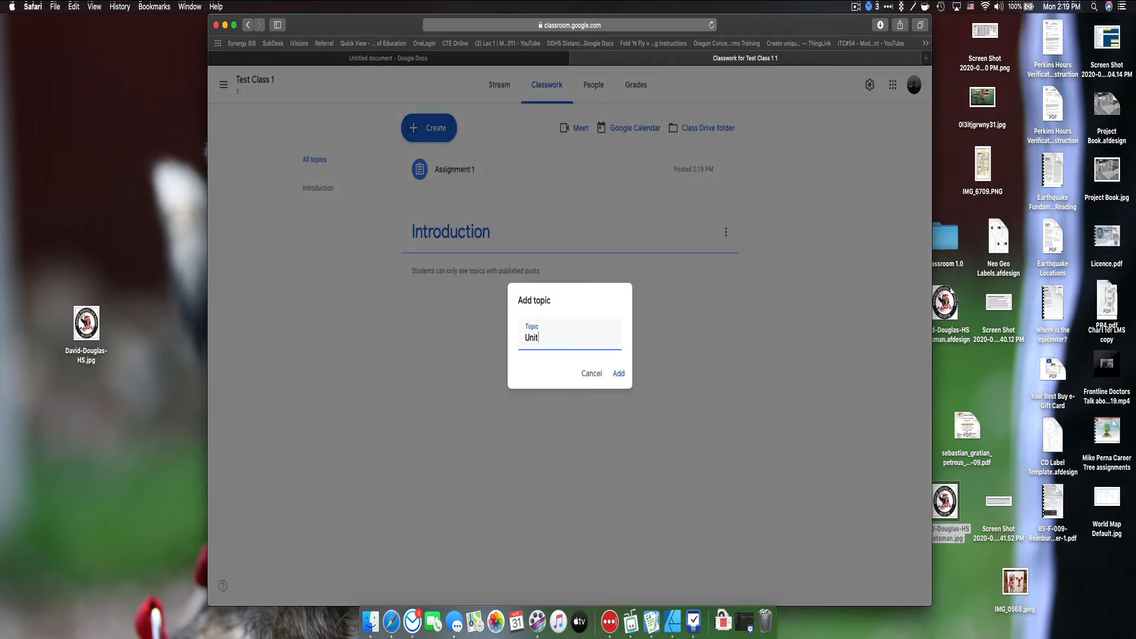
text( 1)
key(Return)
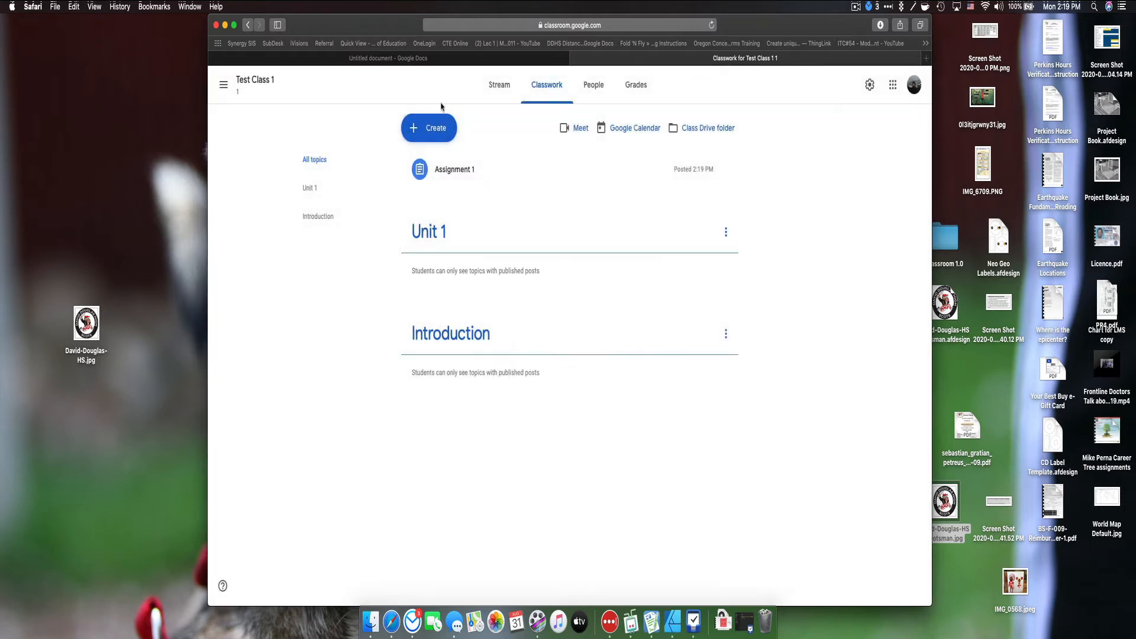
Step: Create a third topic named 'Unit 2'
click(438, 132)
click(448, 319)
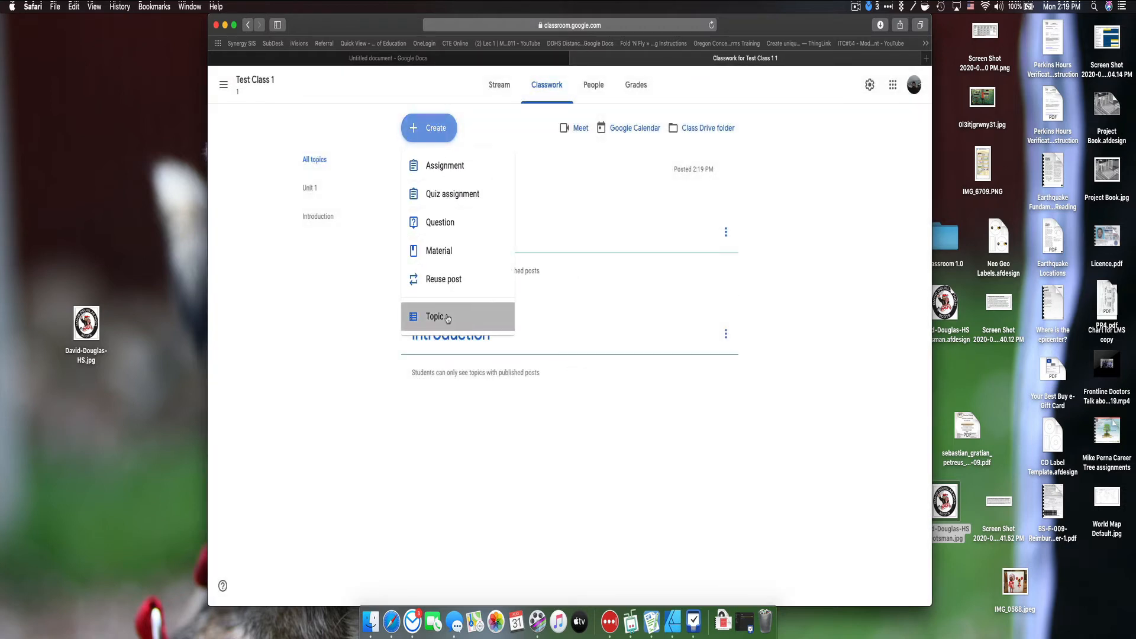
text(Unit )
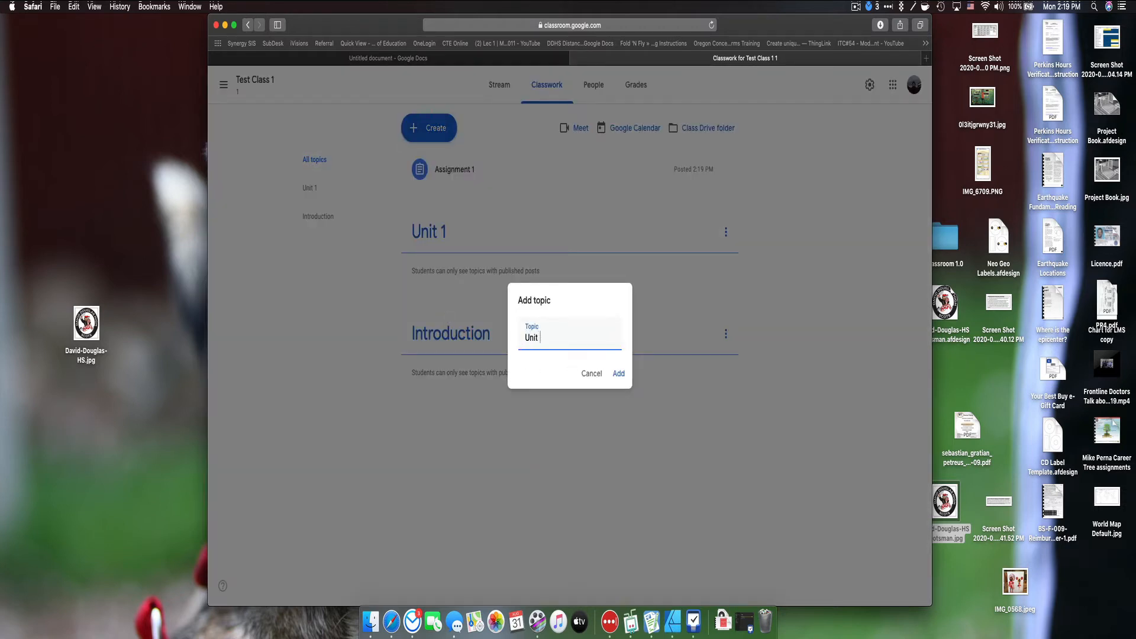
text(2)
key(Return)
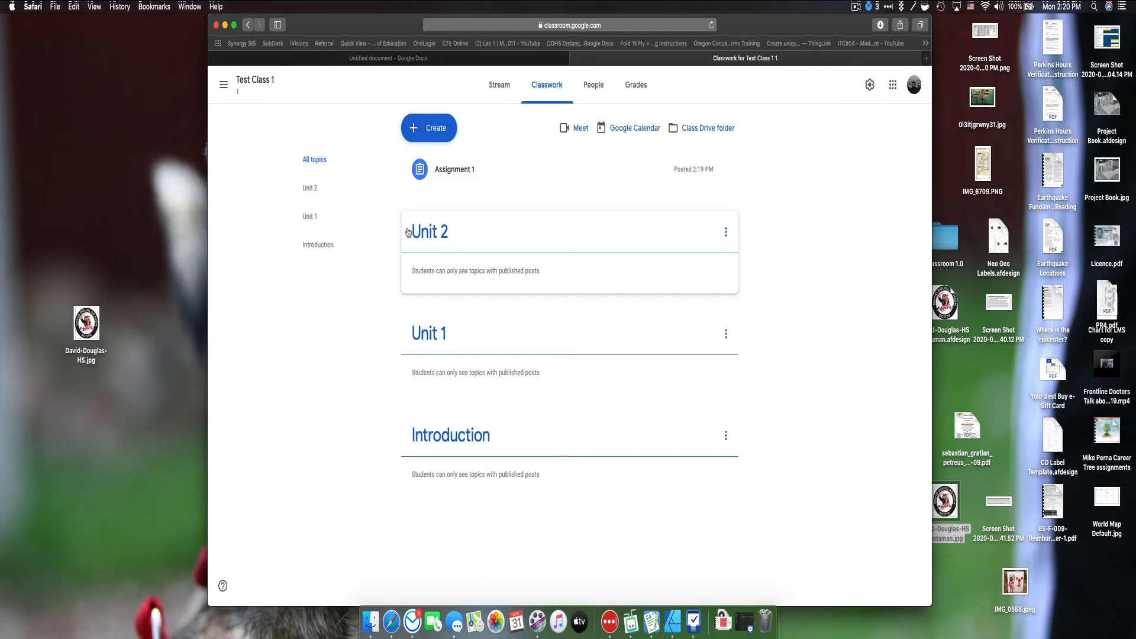
Step: Reorder the topics, dragging Unit 1 and Unit 2 down and Introduction back to the top
drag(443, 333, 478, 438)
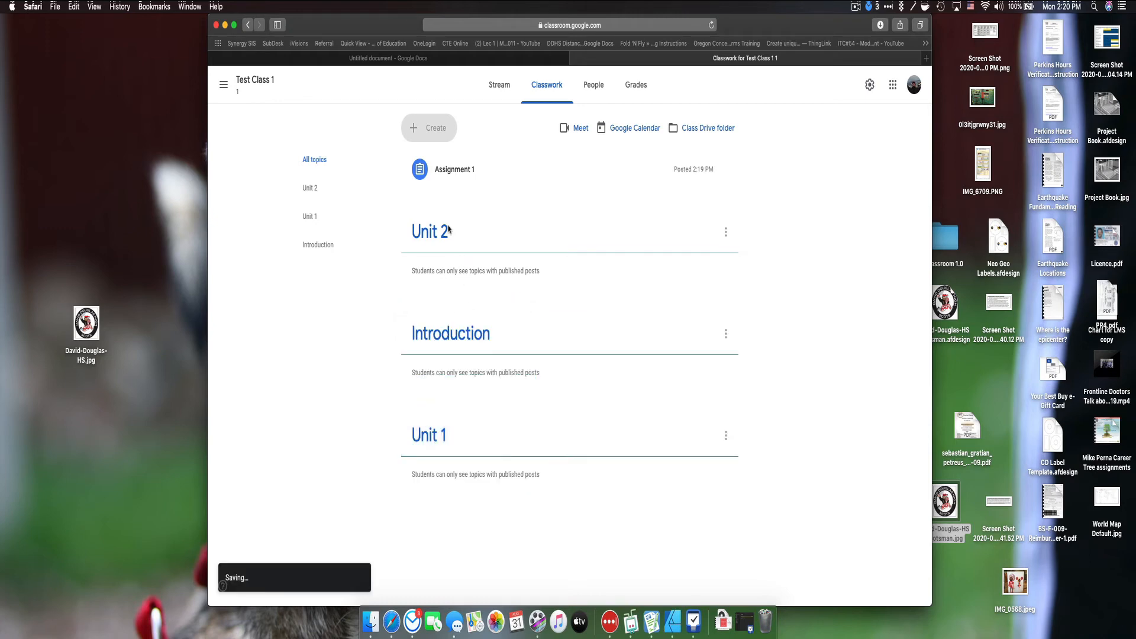
drag(459, 231, 497, 492)
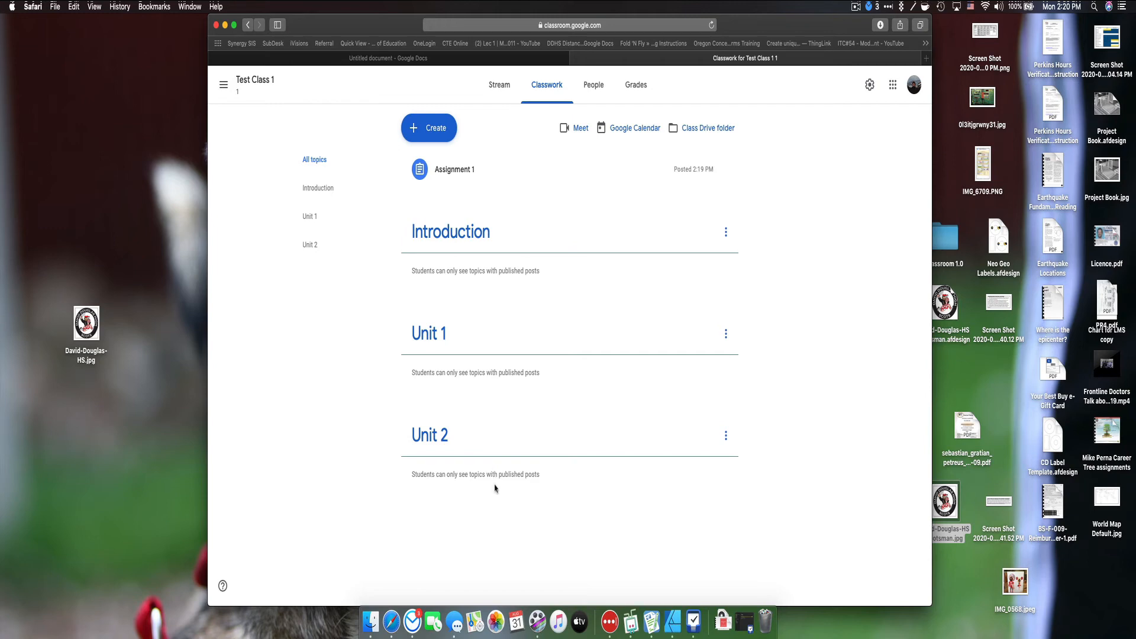
click(726, 237)
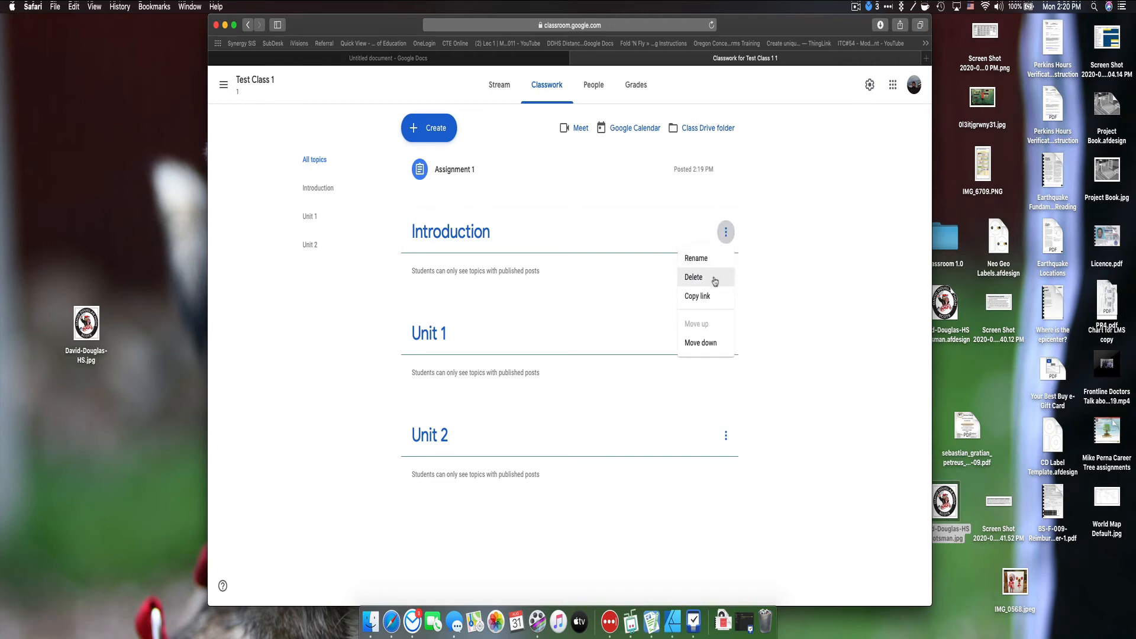
click(701, 343)
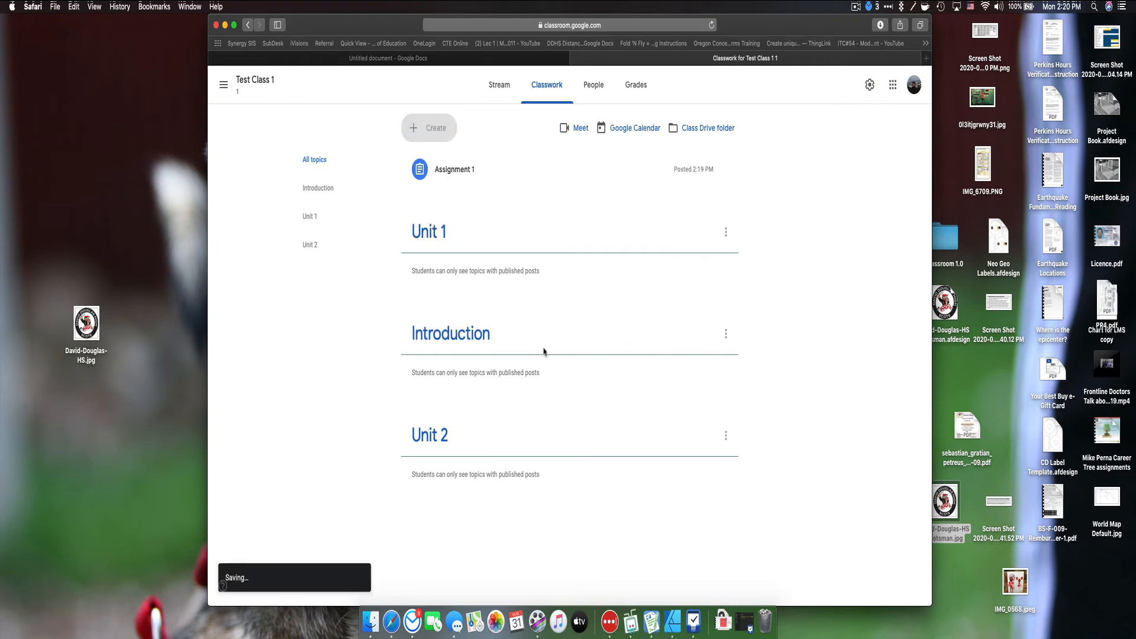
drag(515, 332, 517, 223)
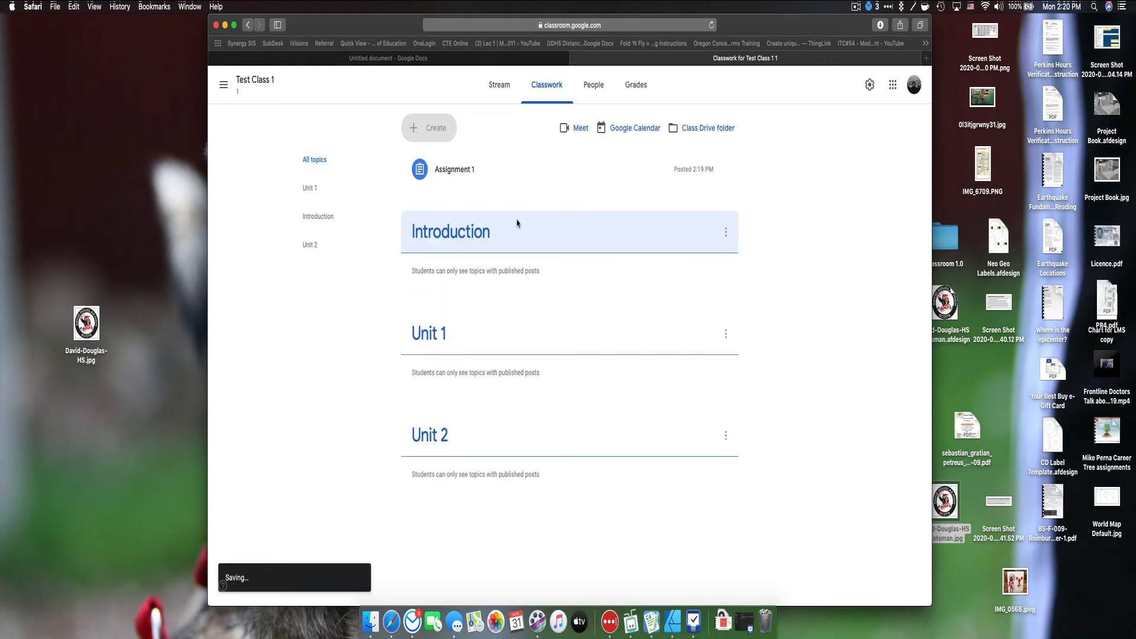
Step: Move Introduction below Unit 1 and back, then drop Assignment 1 under Introduction
click(725, 232)
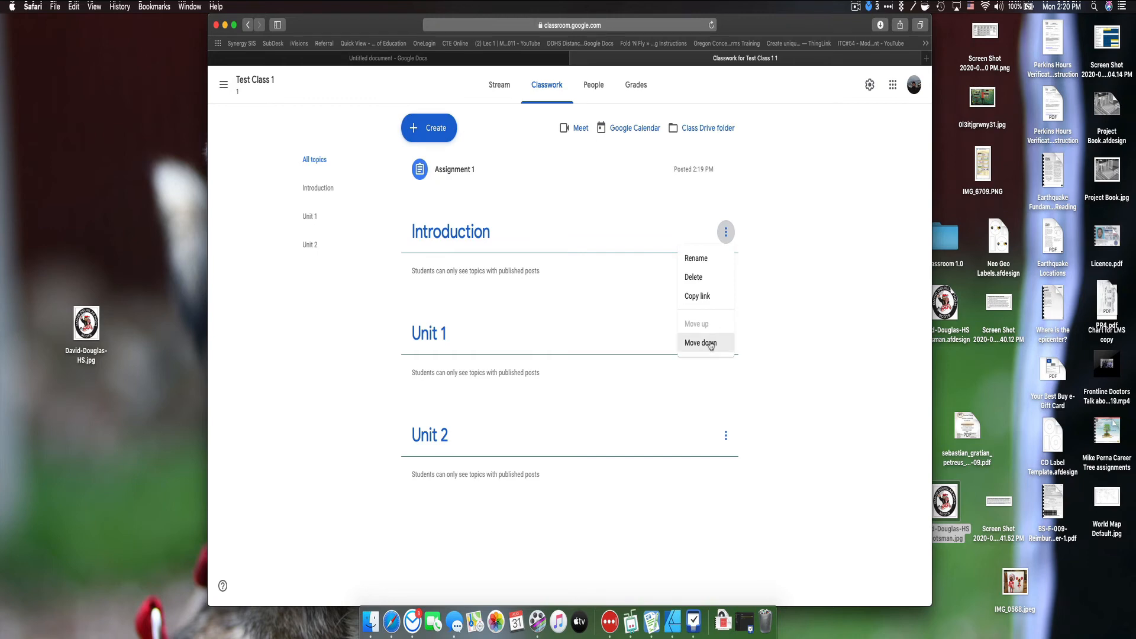
click(714, 342)
click(726, 337)
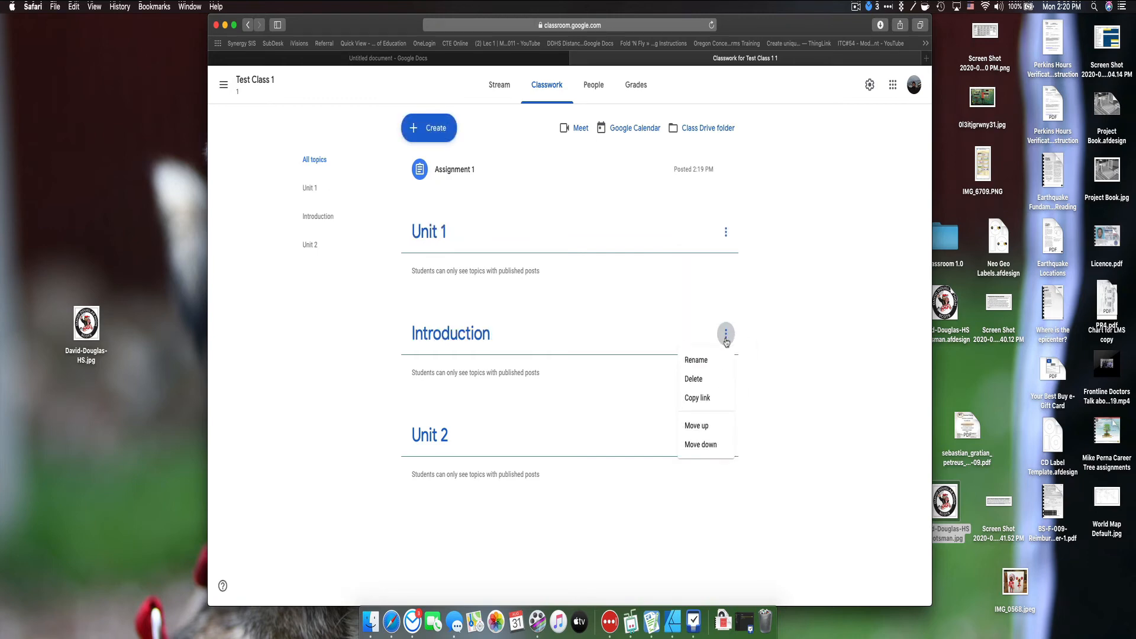
click(710, 426)
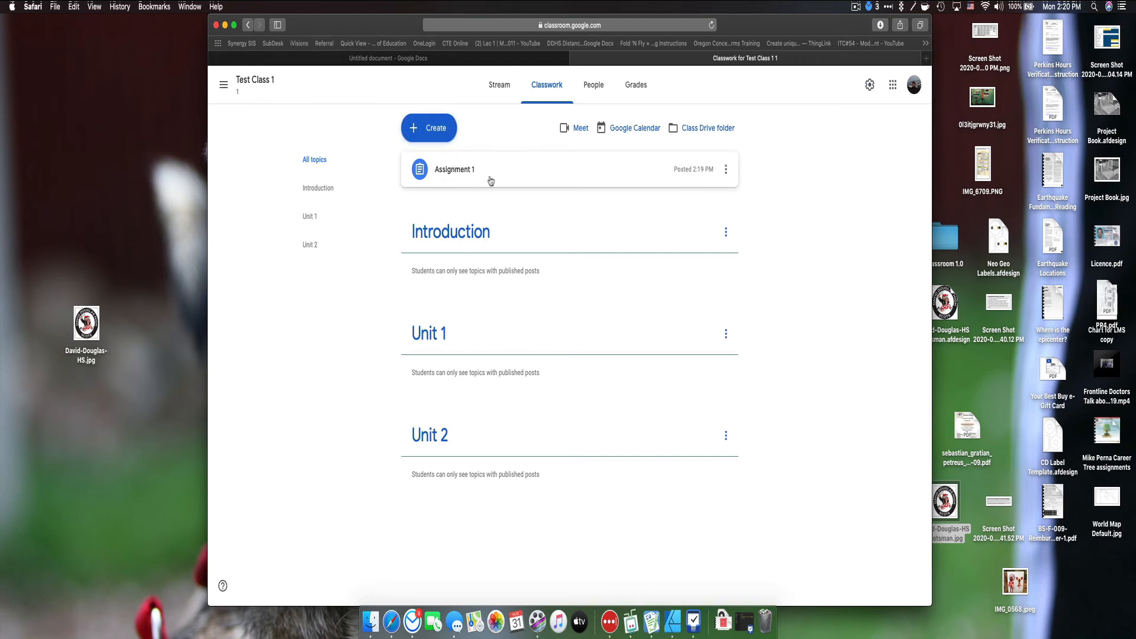
click(520, 174)
drag(520, 174, 510, 231)
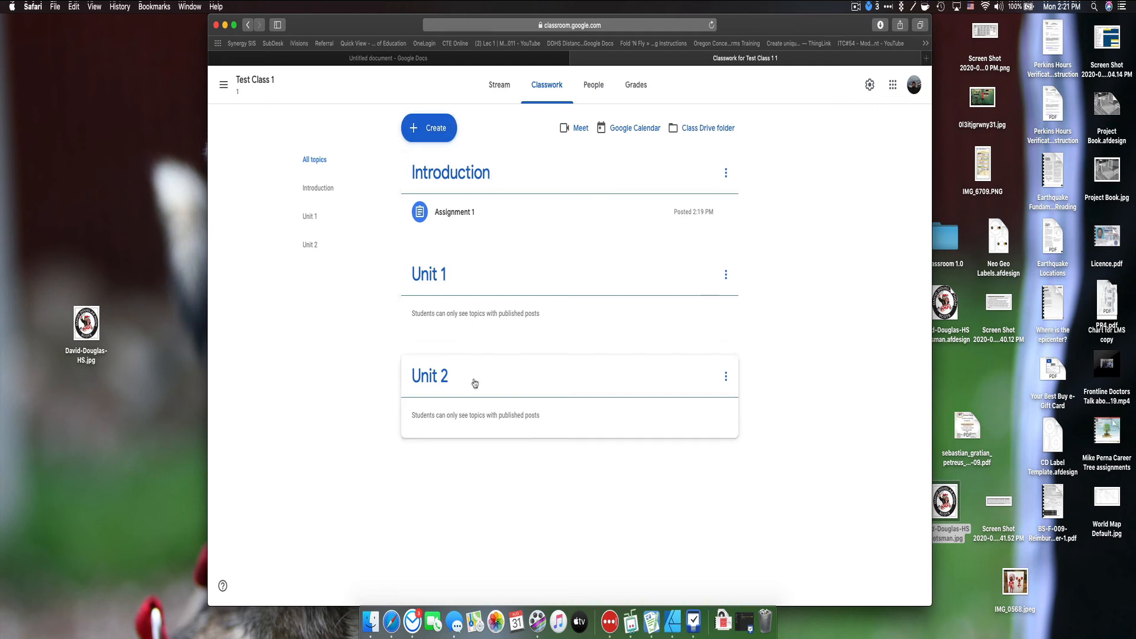
Step: Return from Stream to Classwork, expand Assignment 1 and open its ⋮ menu
click(508, 93)
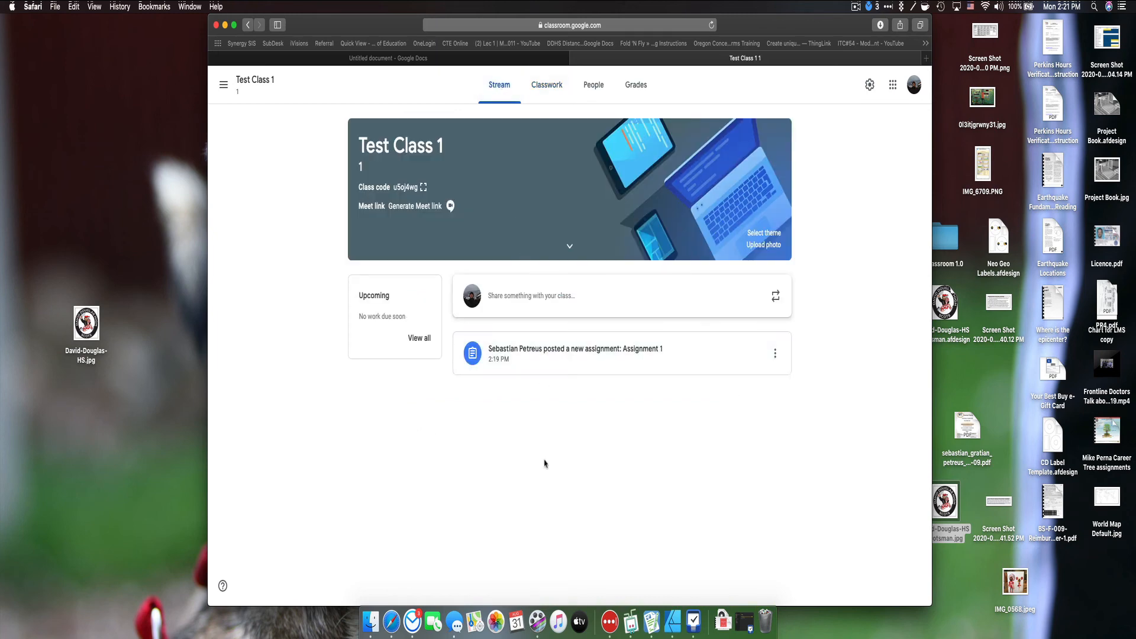
click(550, 85)
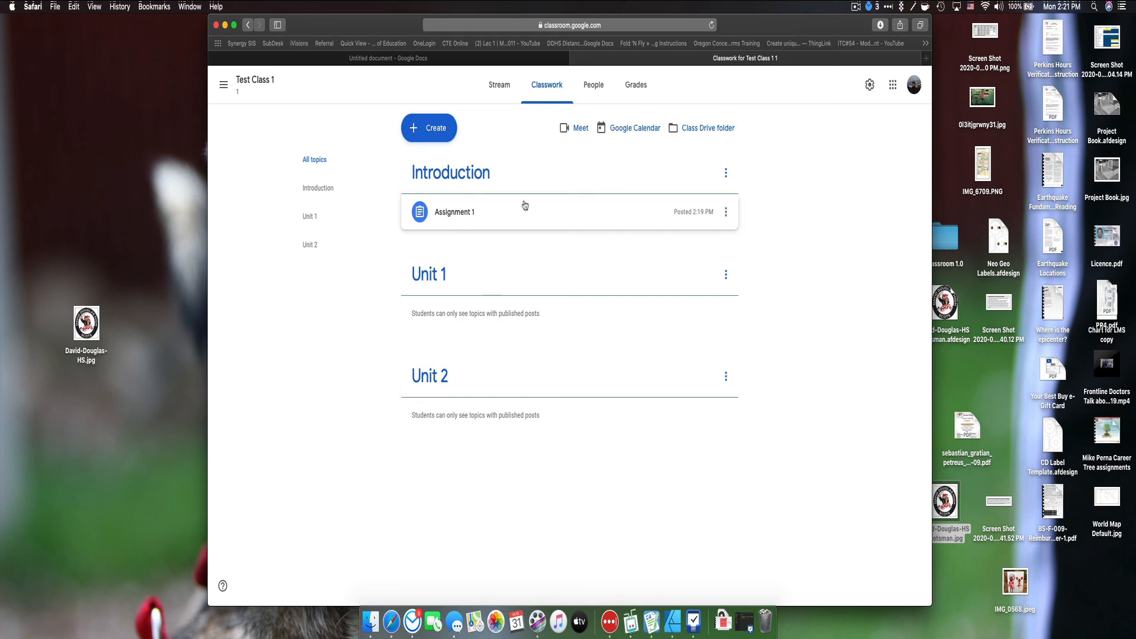
click(464, 214)
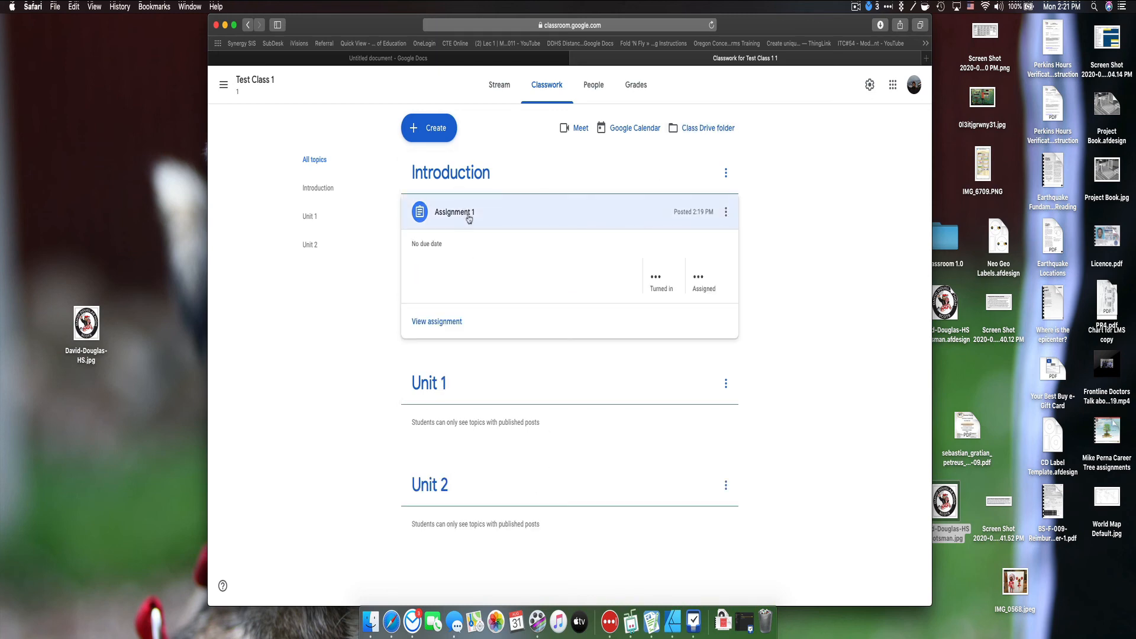
click(725, 210)
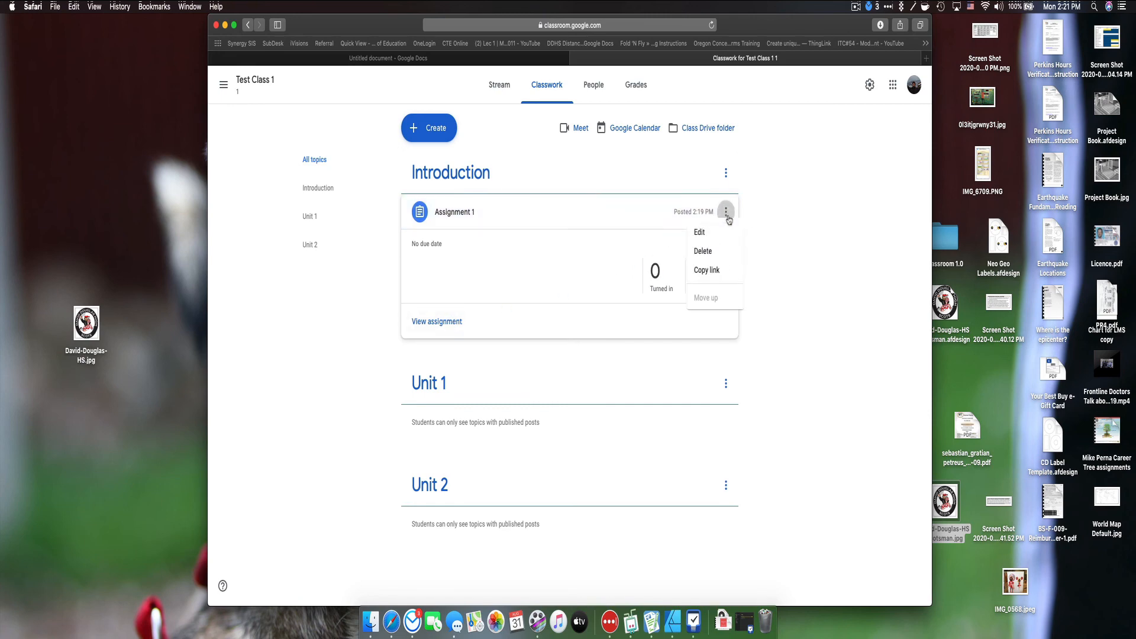
Step: Edit Assignment 1 to attach a new Untitled Docs file, save, and open the Class Drive folder
click(705, 238)
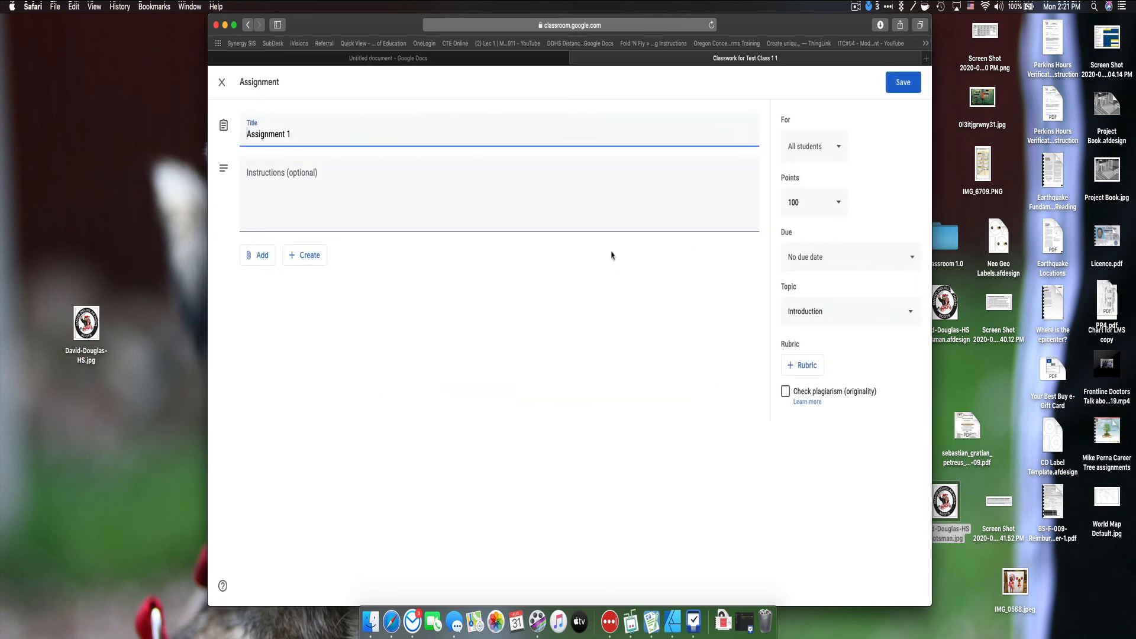
click(309, 255)
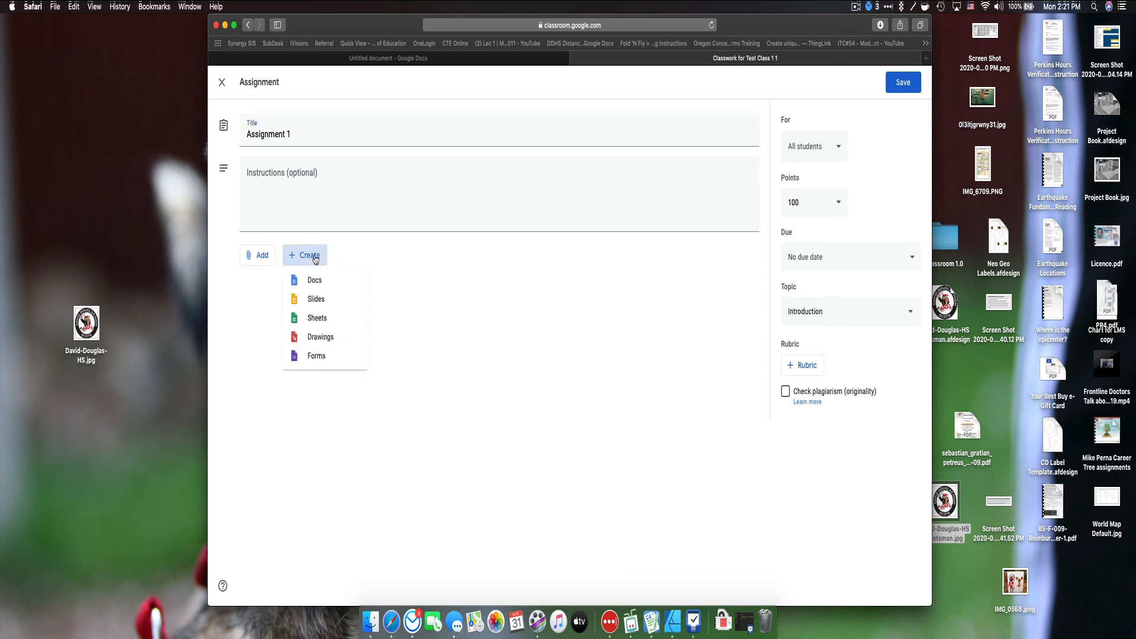
click(320, 279)
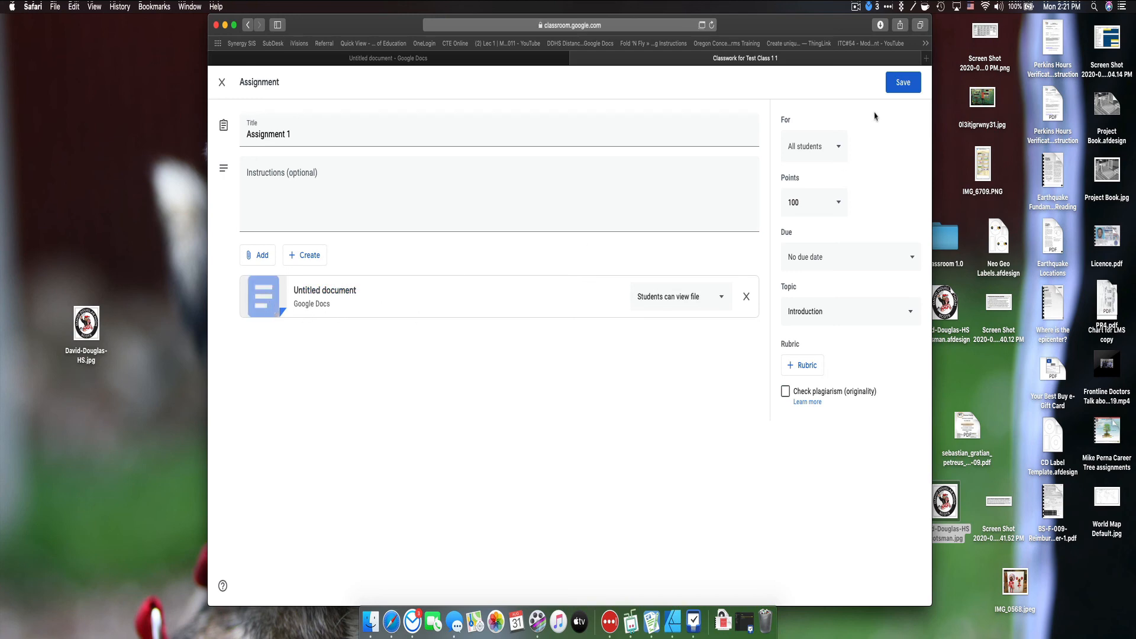
click(902, 86)
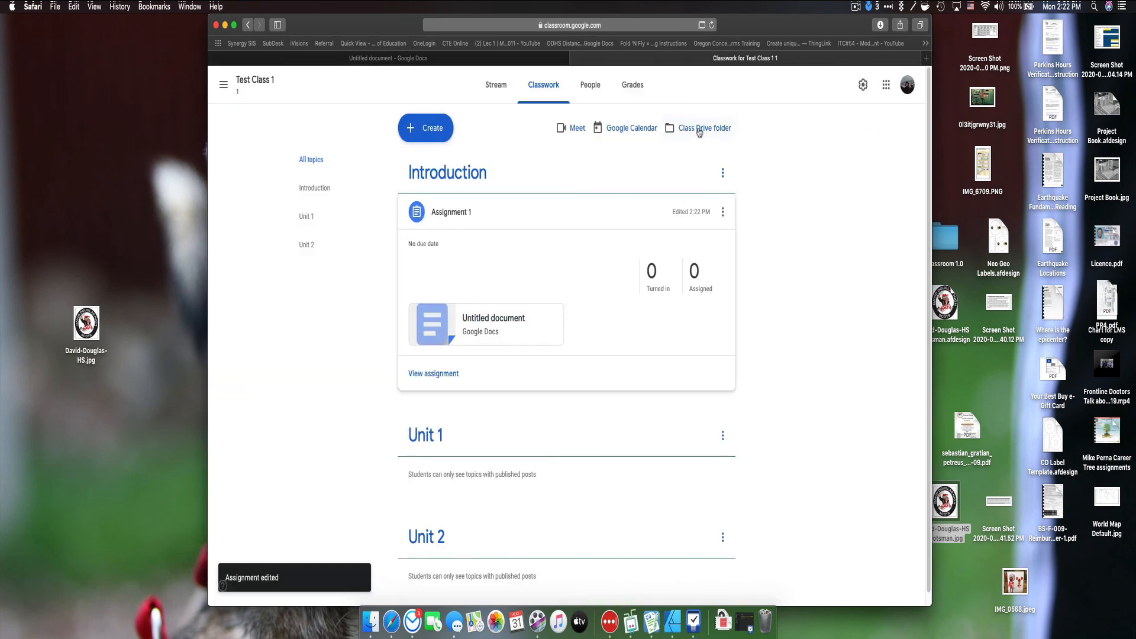
click(699, 130)
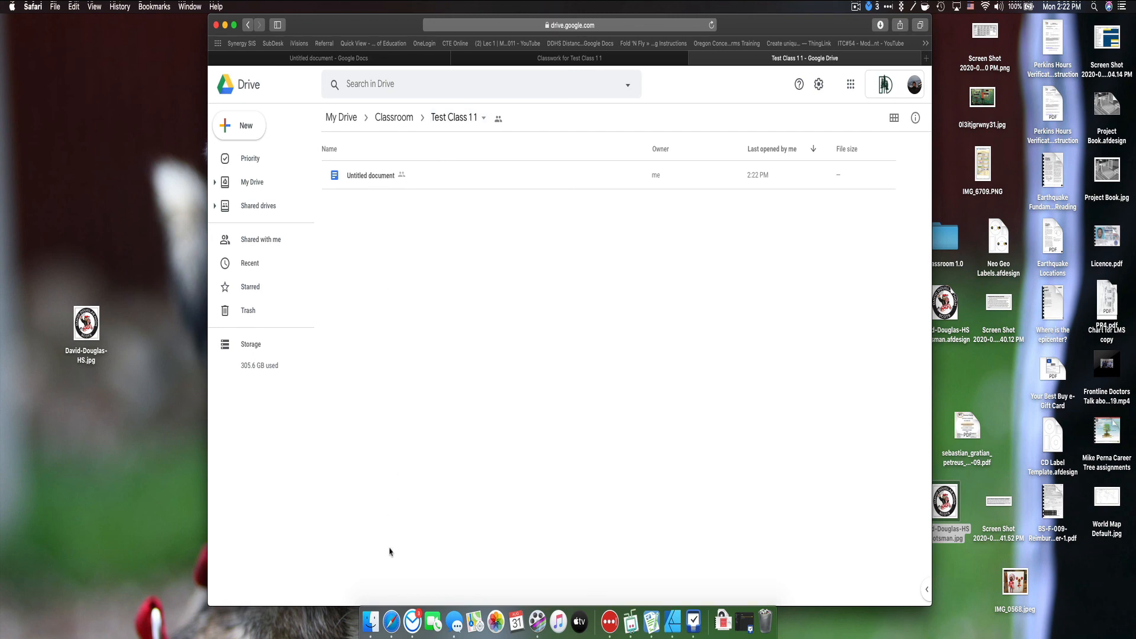
click(693, 58)
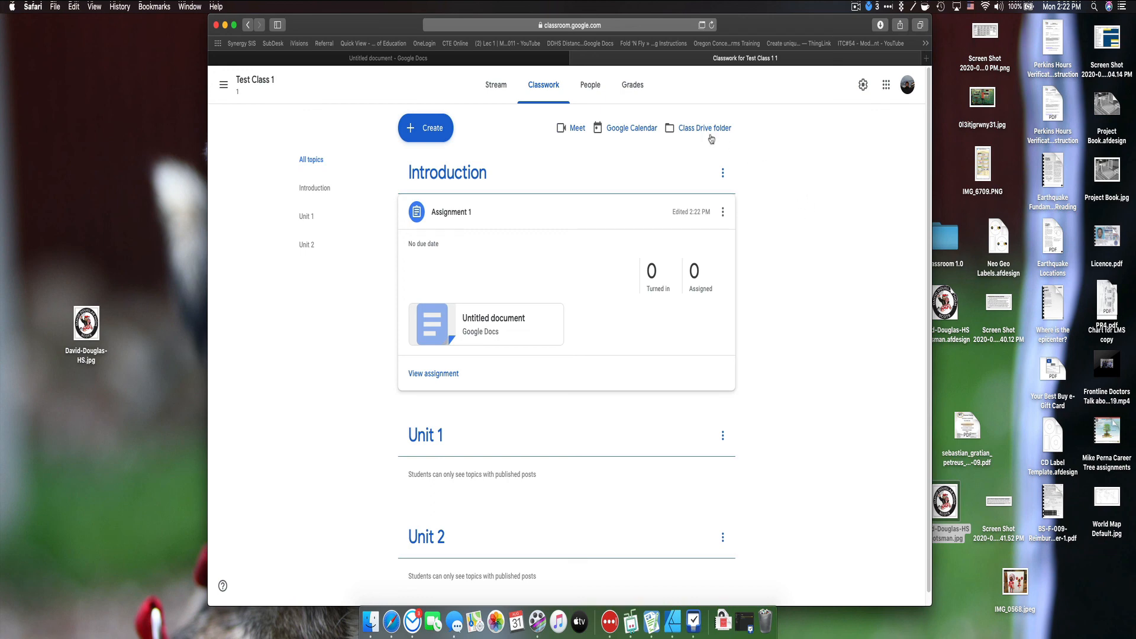
click(684, 127)
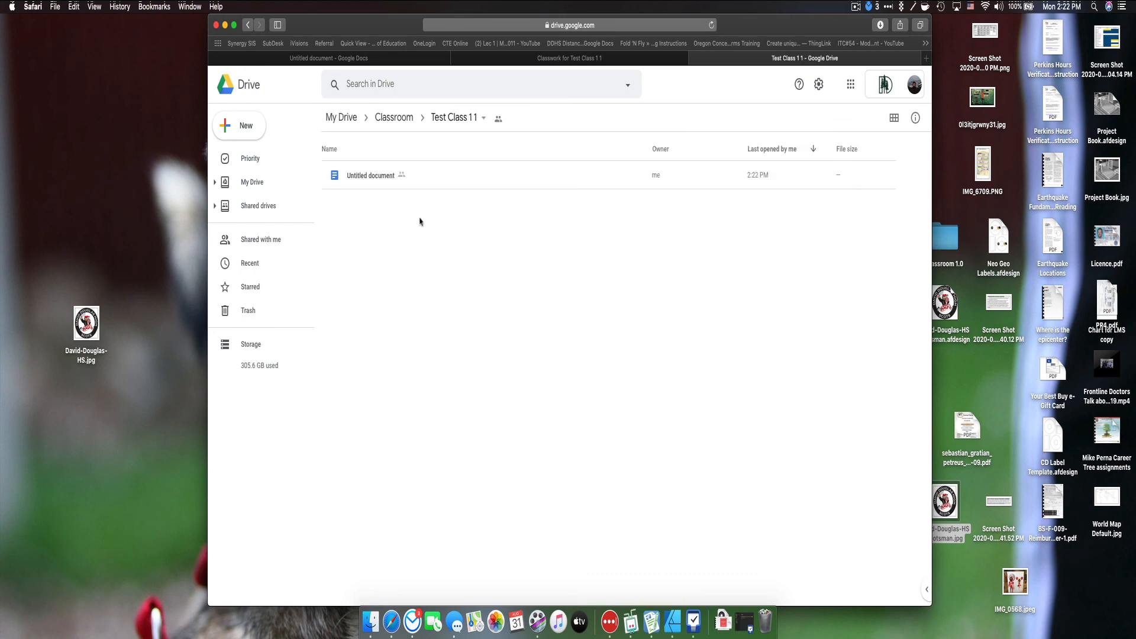